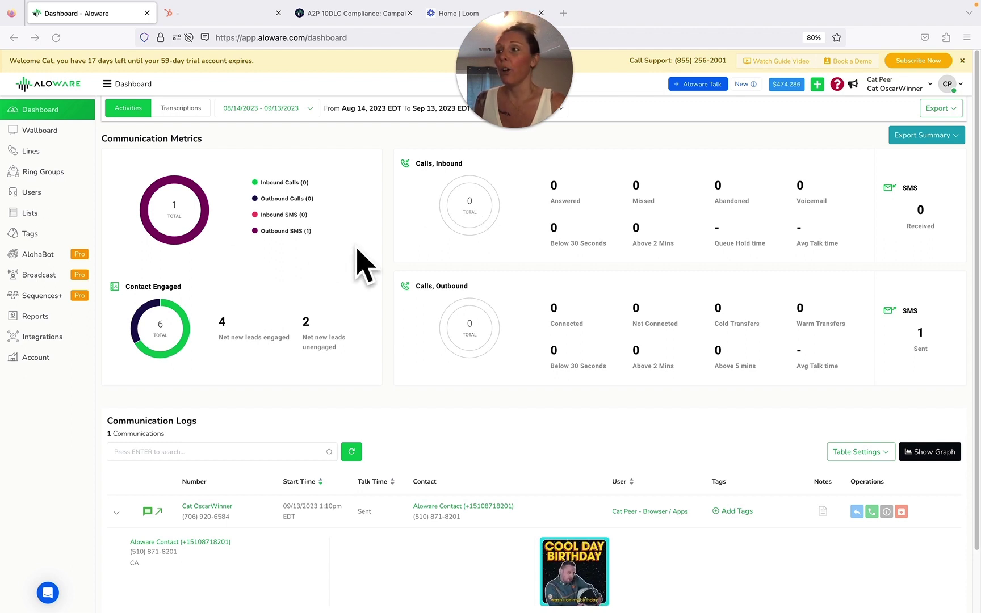
scroll(483, 211, down, 1)
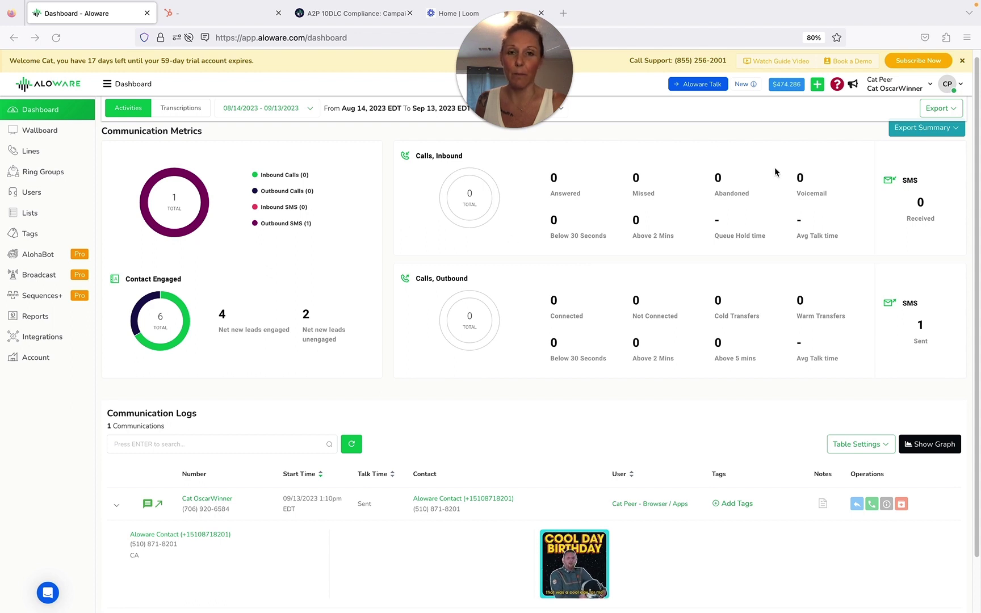
Go to Account settings, open SMS Templates, and start a new template
click(27, 358)
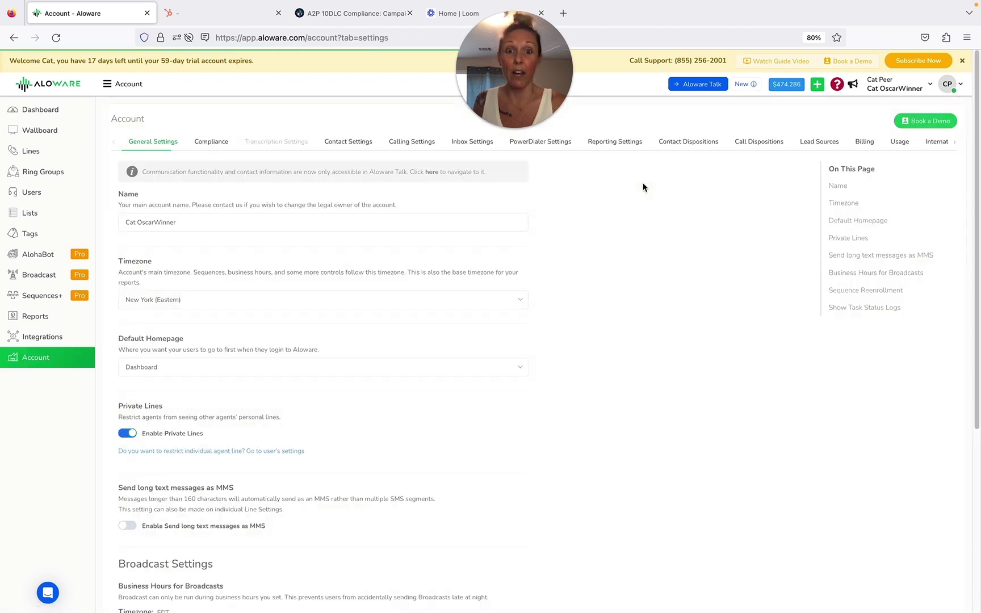
click(956, 144)
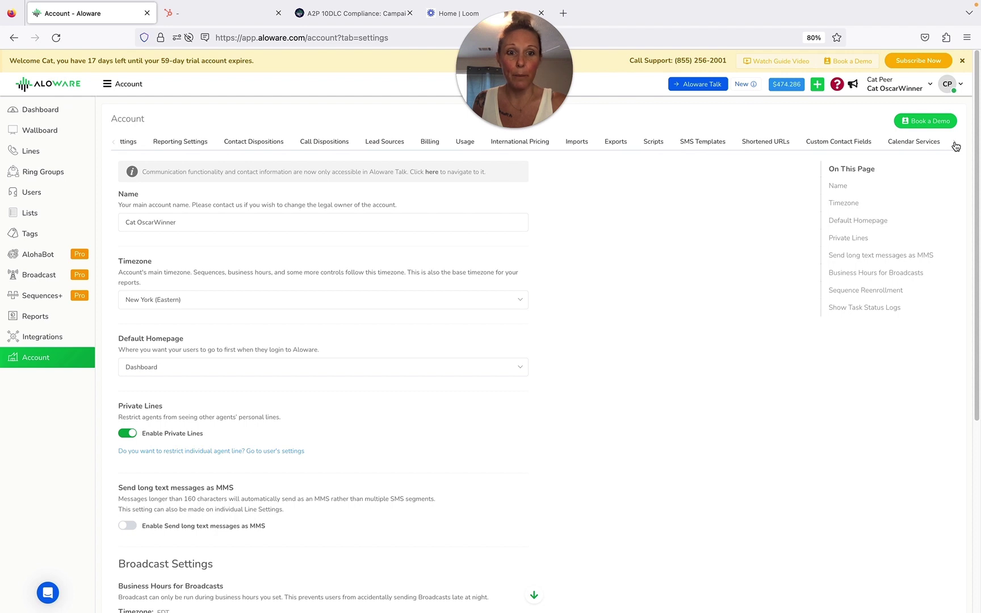
click(707, 143)
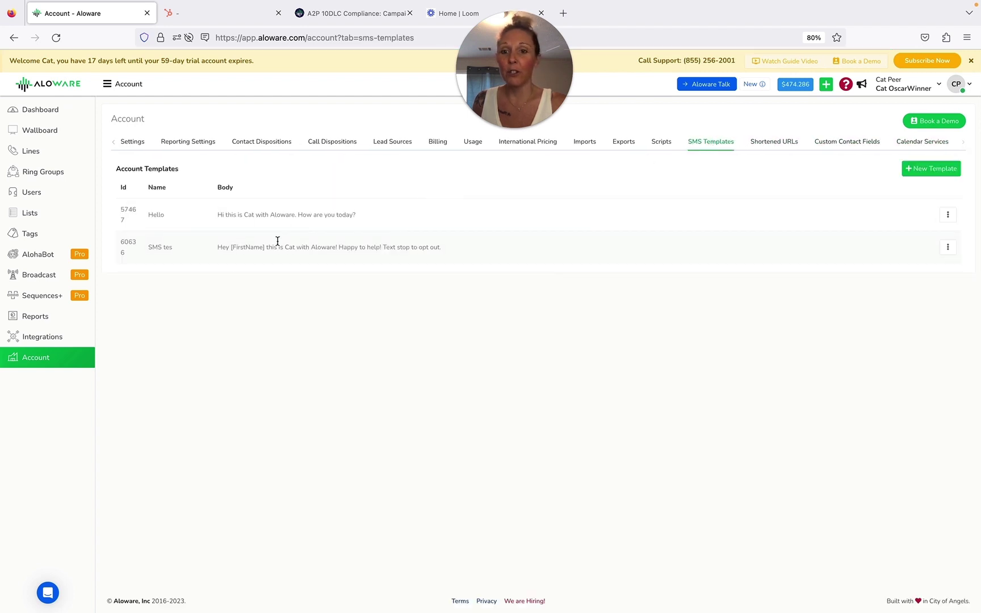
click(927, 169)
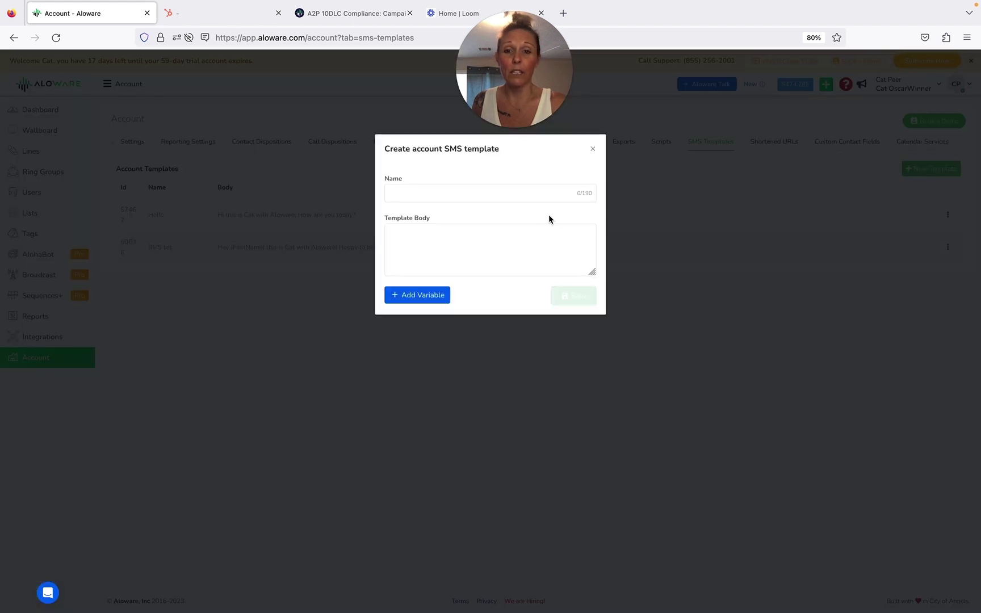
Save template 'Test 2' reading 'Hey [FirstName] how are you? Reply stop to unsubscribe.'
click(432, 198)
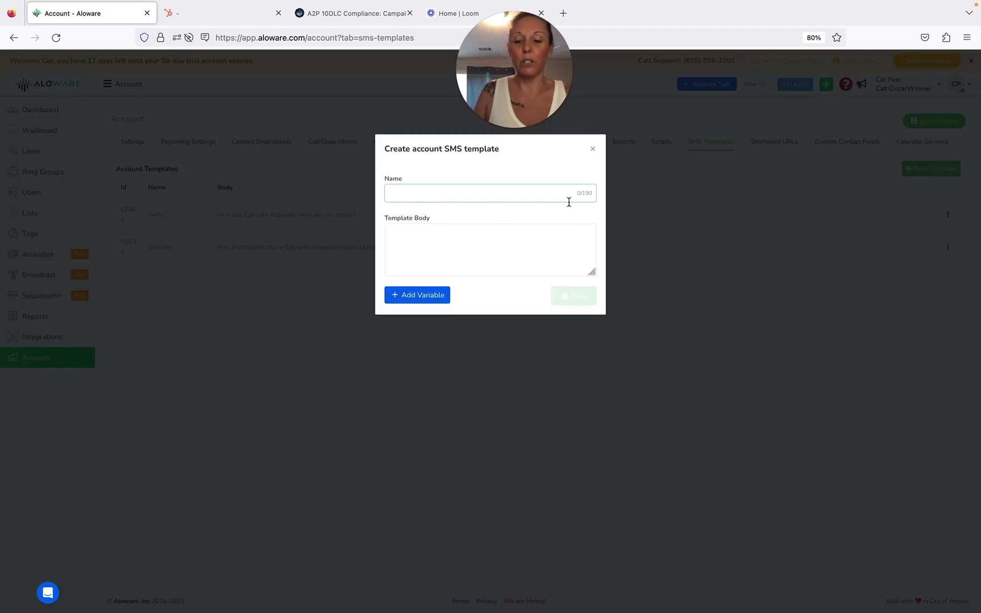
text(Test 2)
click(498, 234)
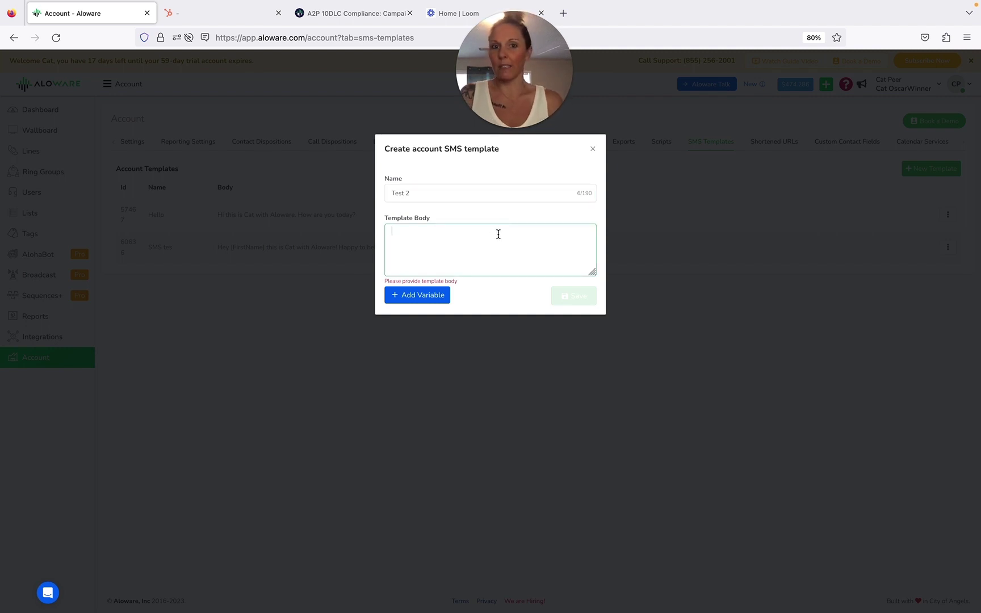
text(Hey)
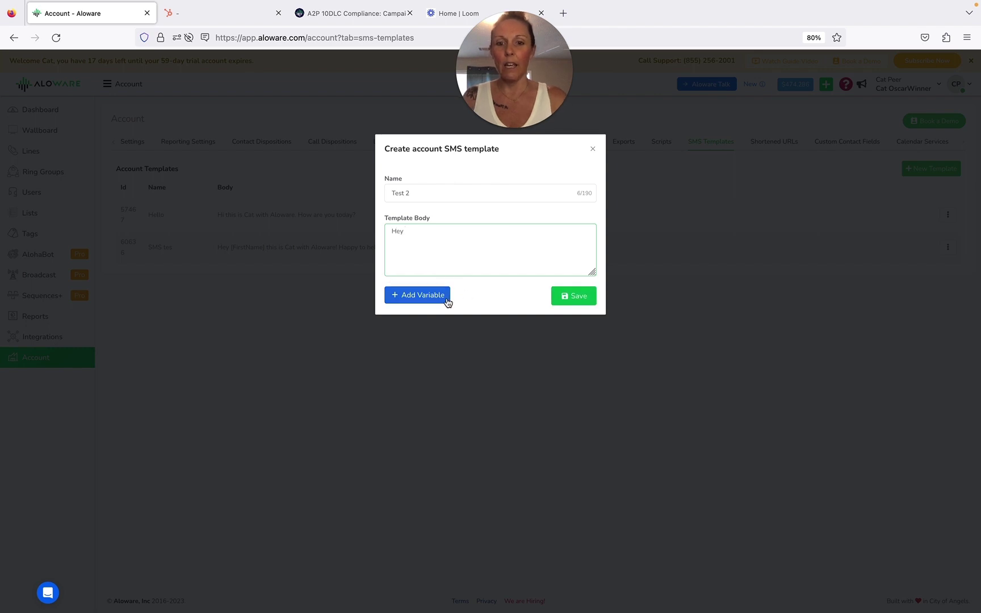
click(445, 301)
click(440, 306)
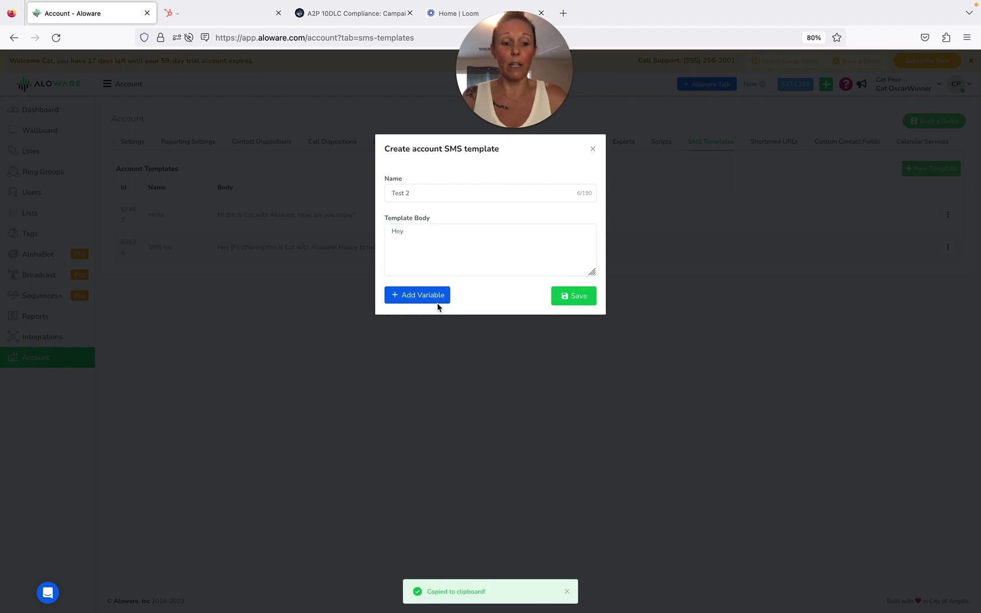
key(ctrl+v)
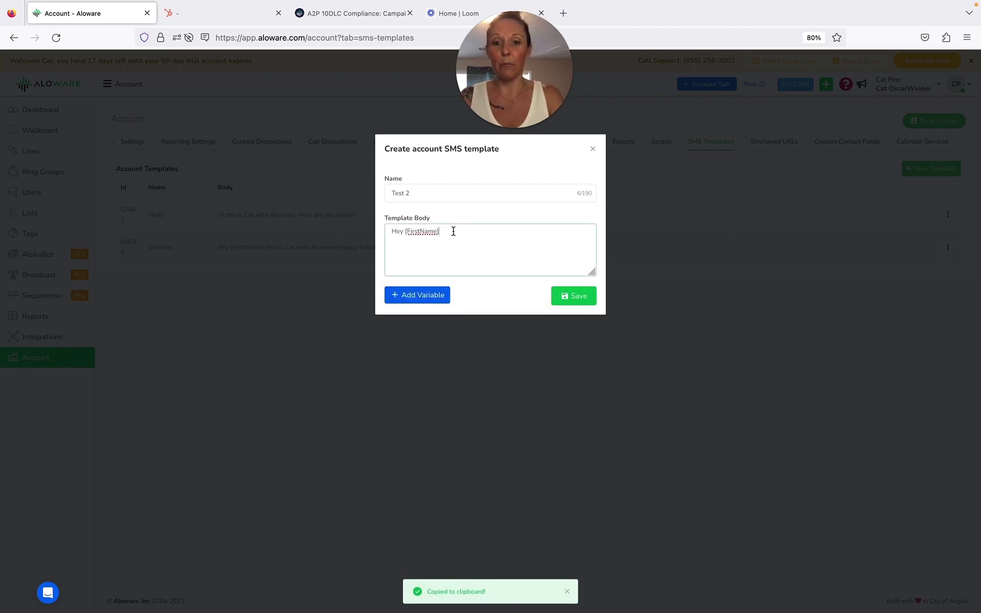
text( how a)
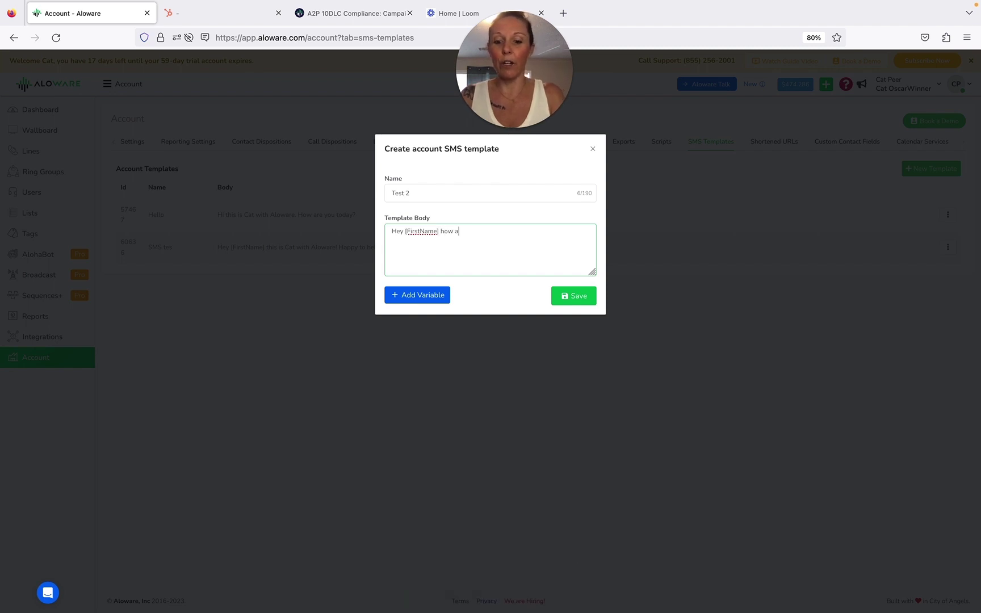
text(re you? Reply stop to unsubscribe.)
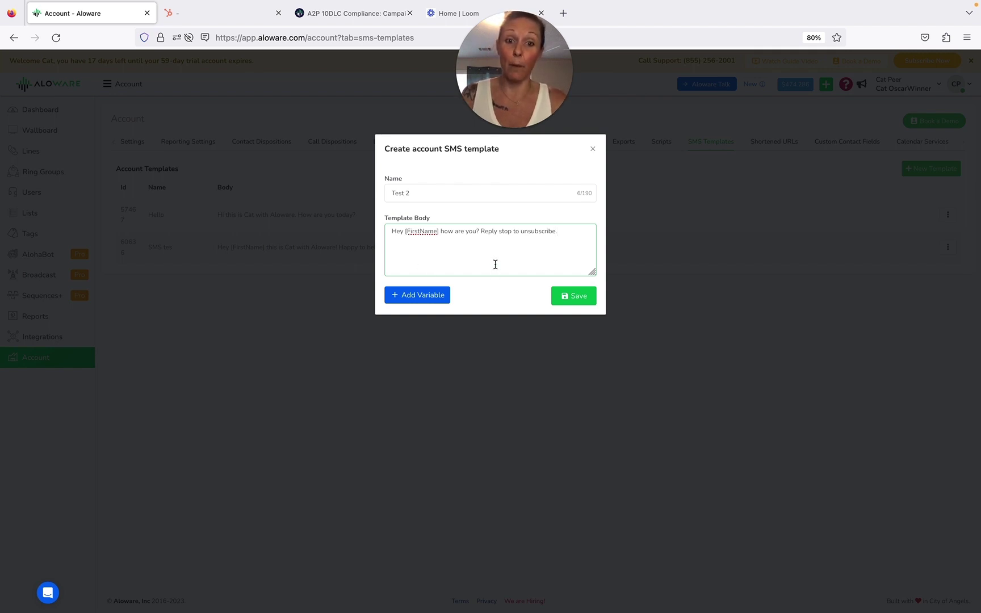
click(562, 298)
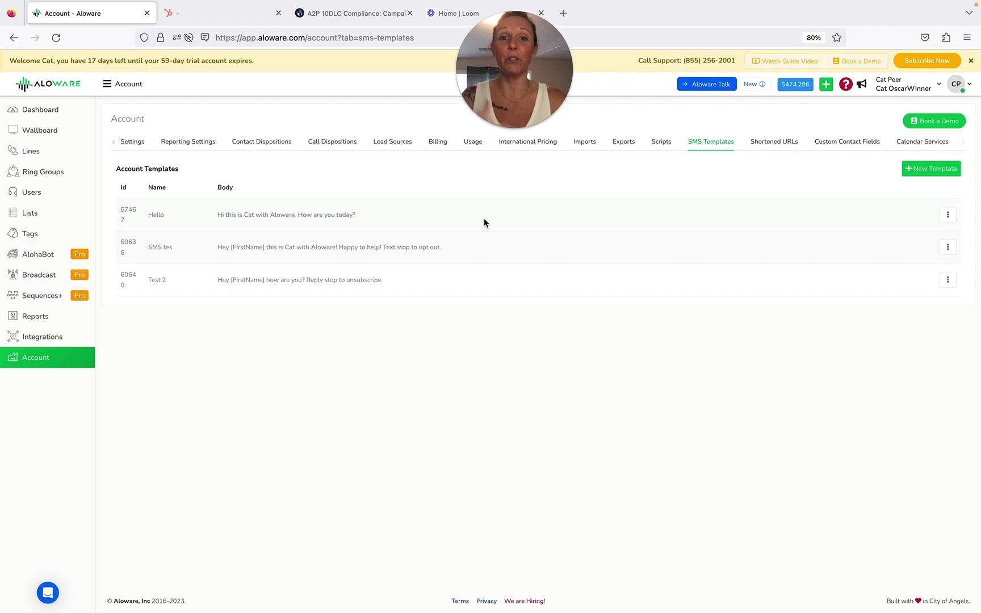
click(173, 15)
Reload the HubSpot contact record and launch Aloware's SMS Messenger from its sidebar card
click(56, 38)
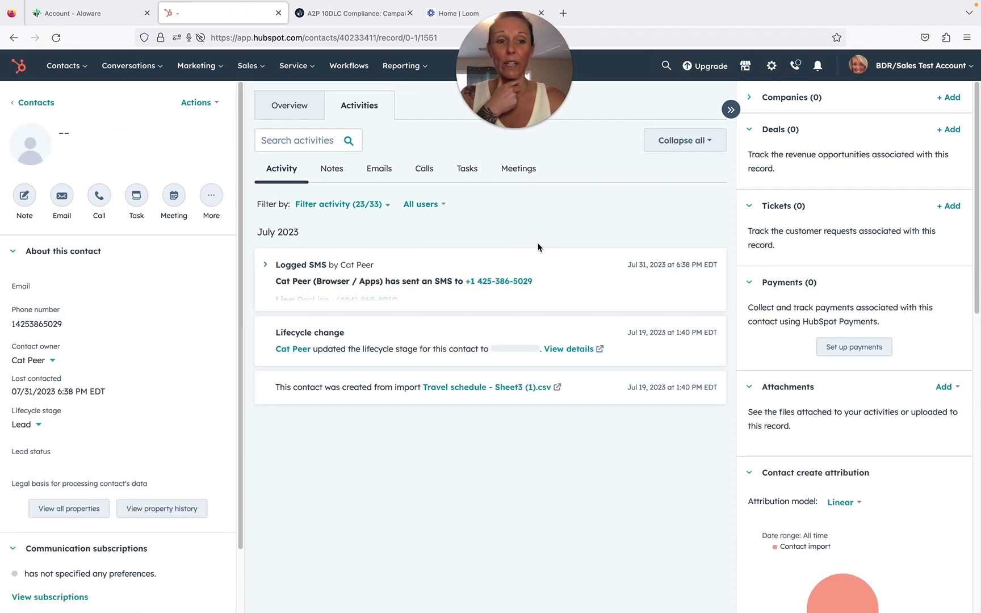
scroll(841, 350, down, 2)
scroll(841, 350, down, 4)
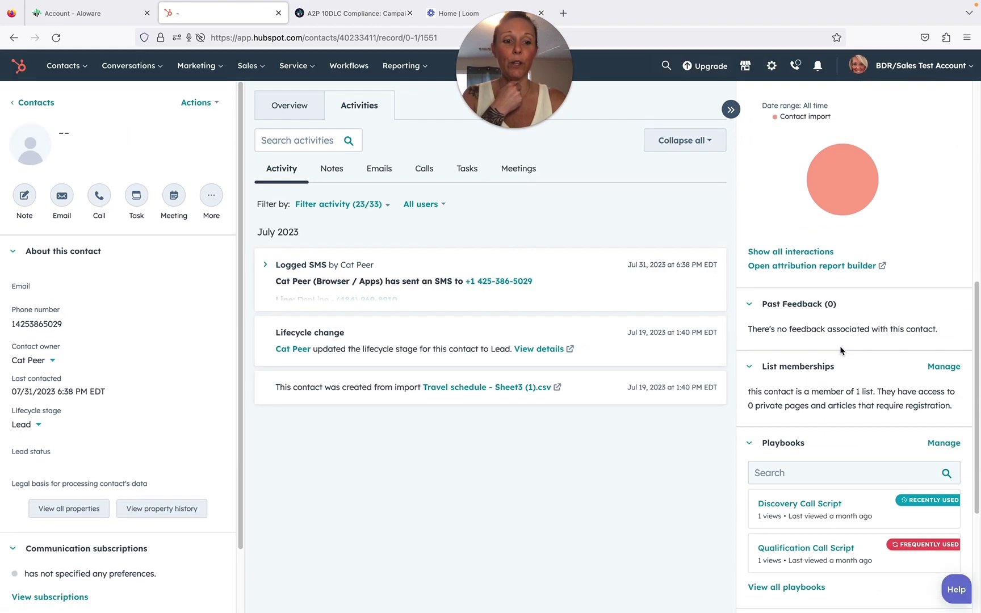
scroll(839, 341, down, 3)
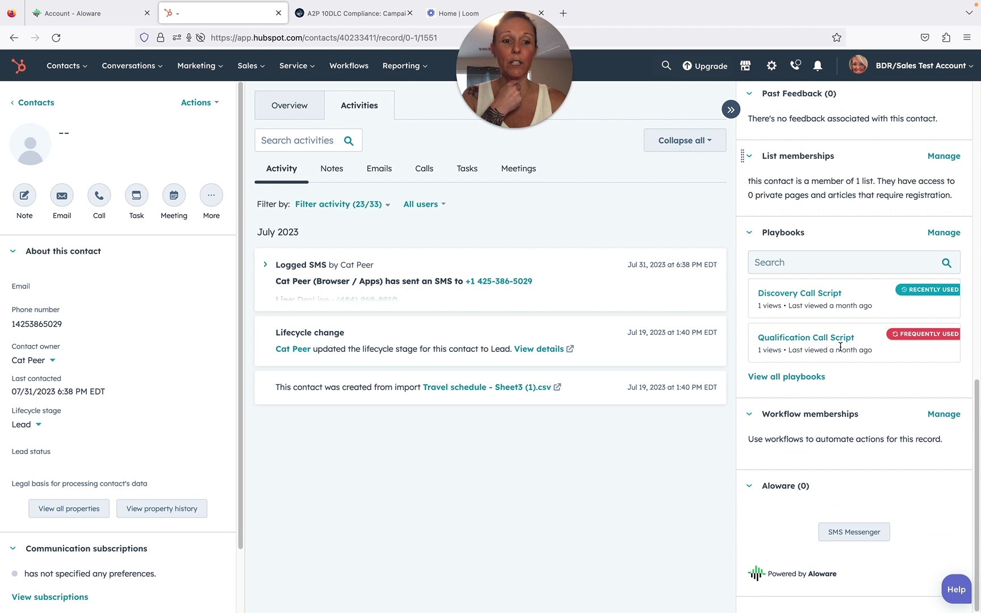
click(853, 529)
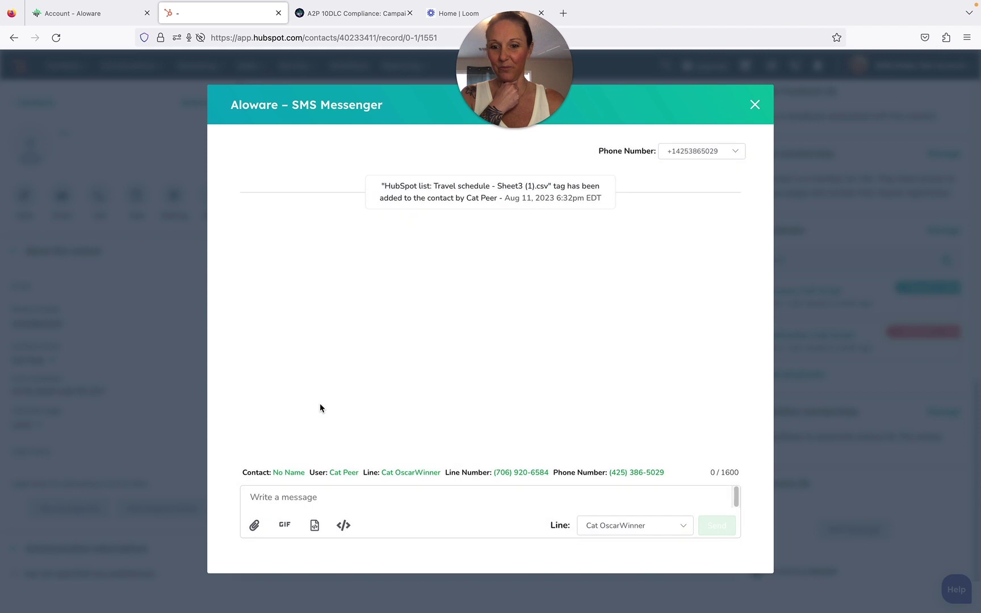
Insert the SMS tes template, replace [FirstName] with a name, and send it
click(313, 525)
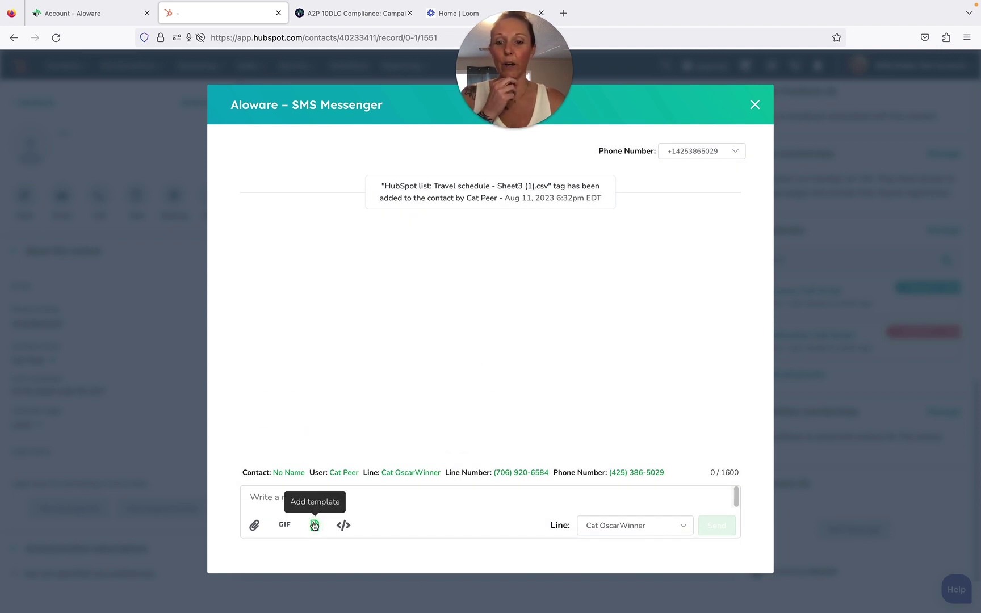
click(313, 526)
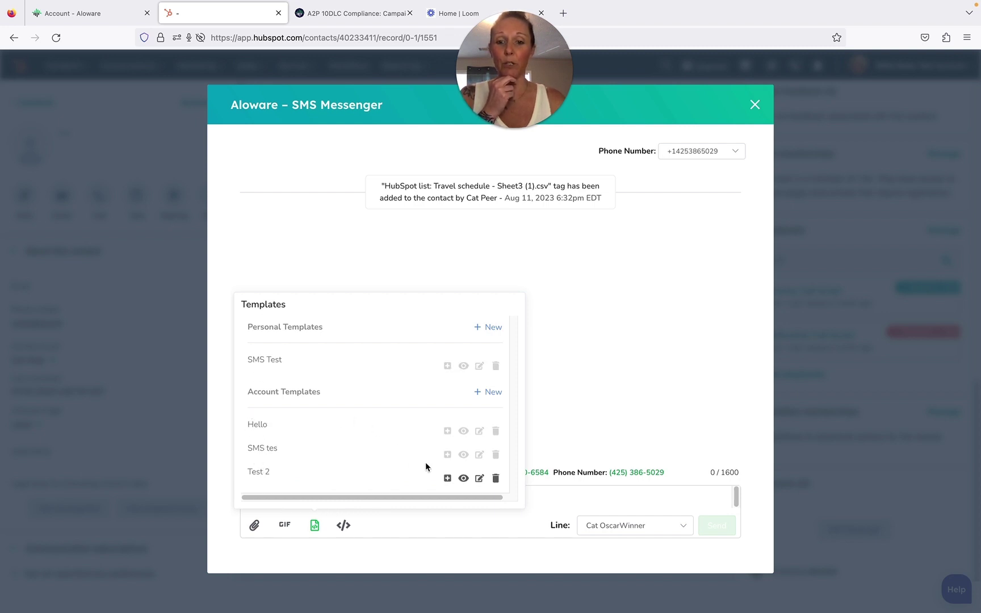
click(449, 457)
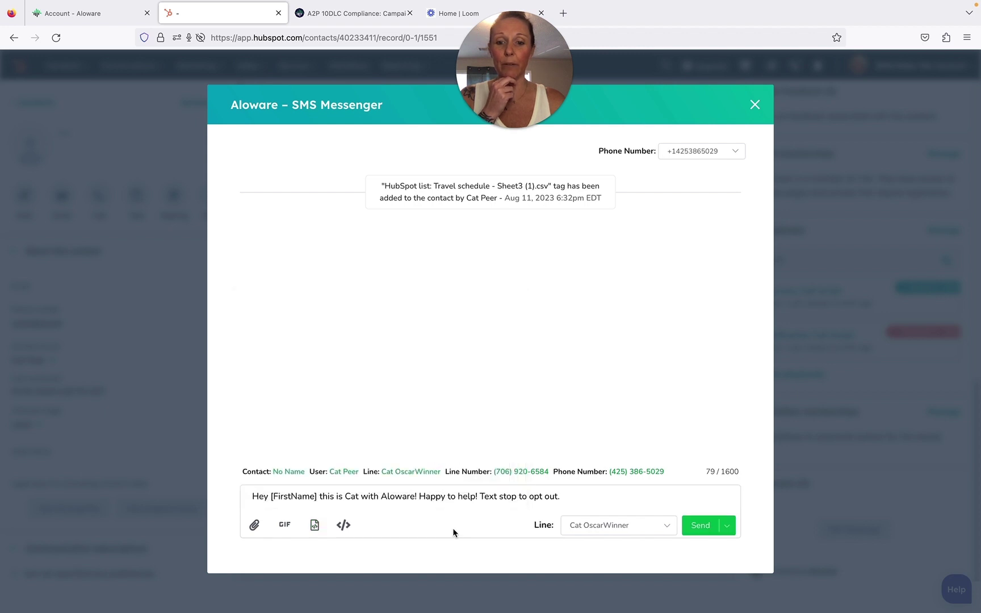
double_click(317, 497)
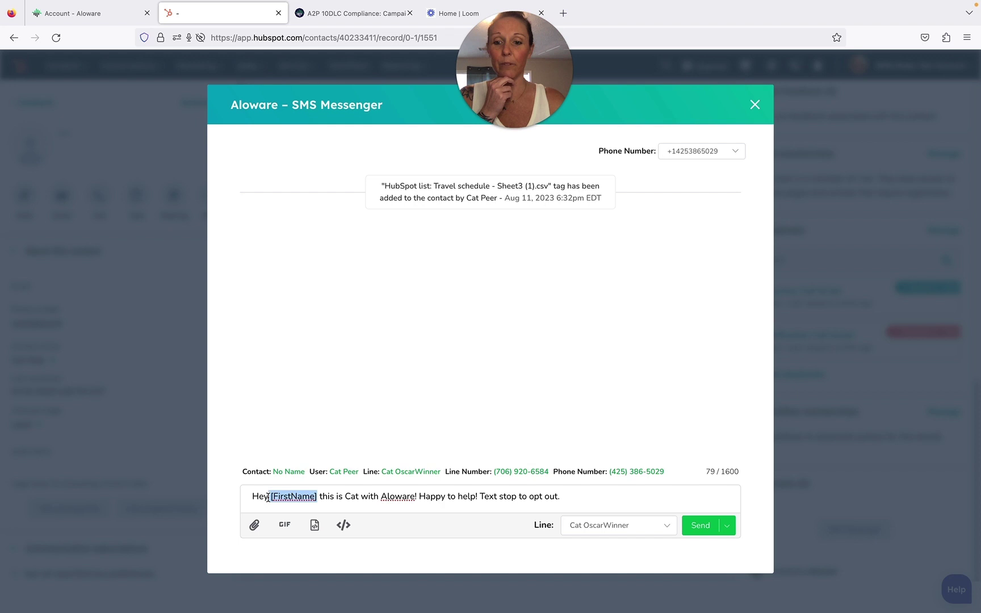
key(BackSpace)
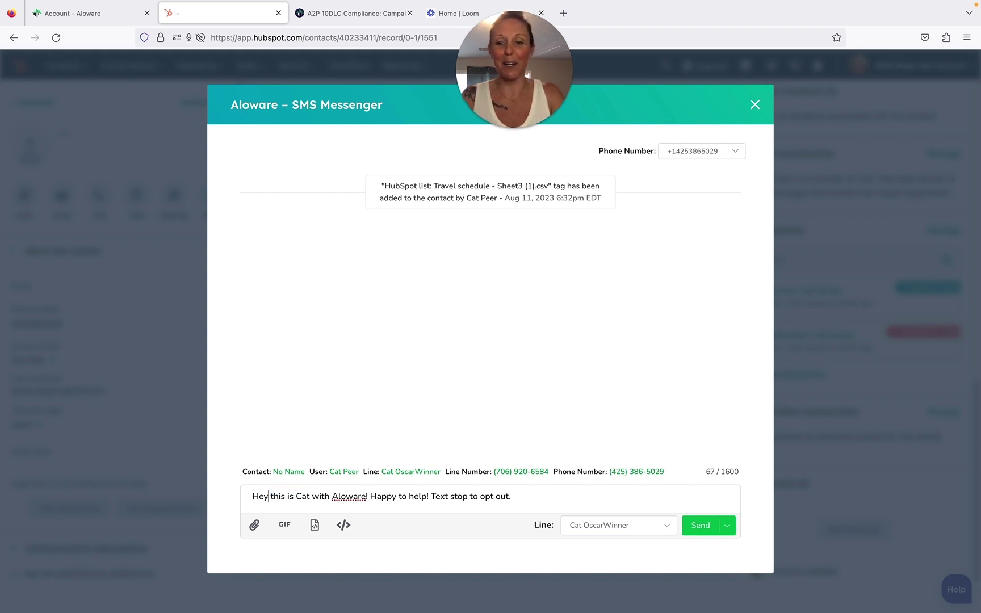
text(John)
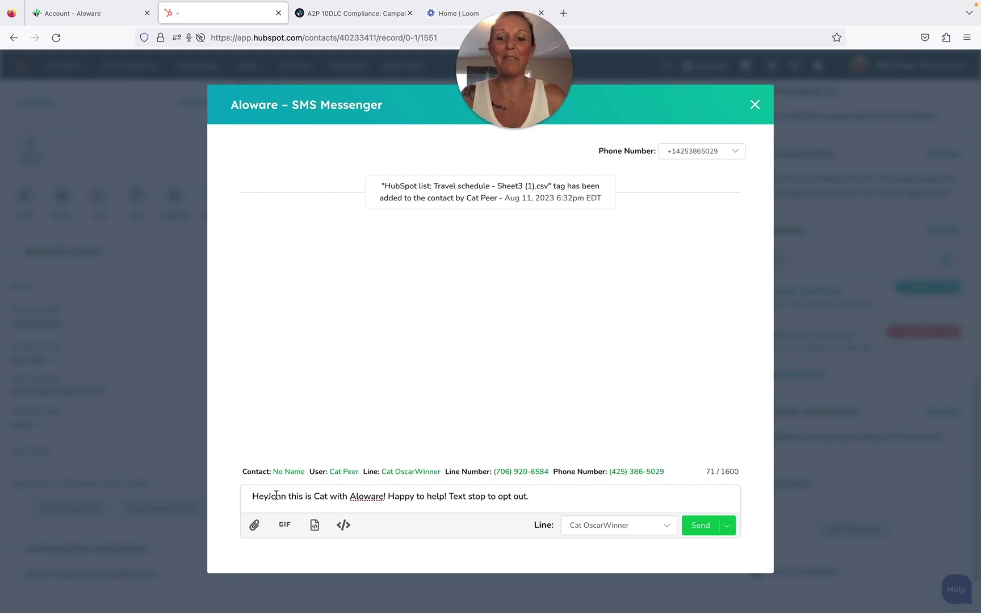
click(276, 496)
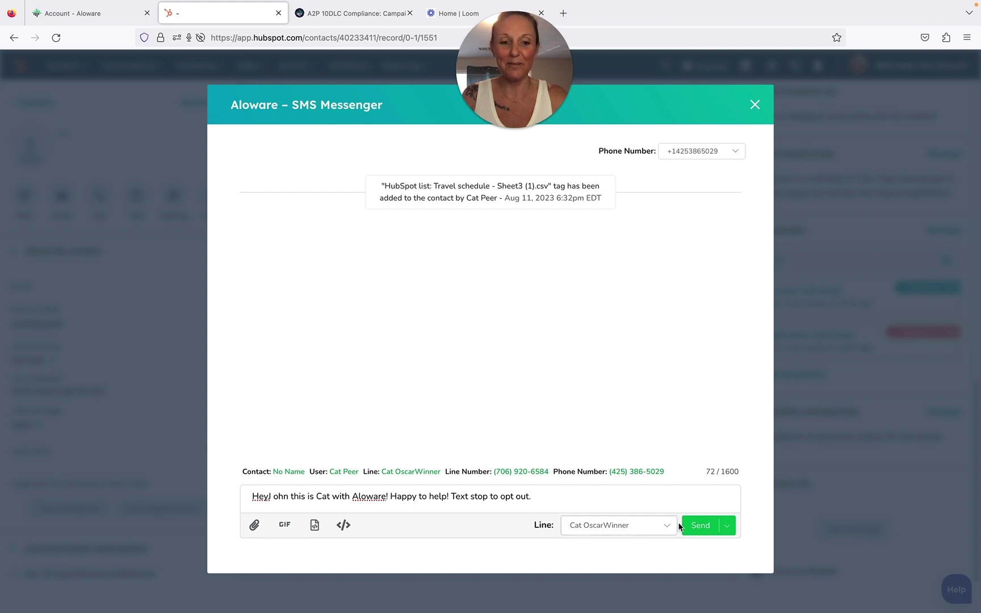
click(691, 526)
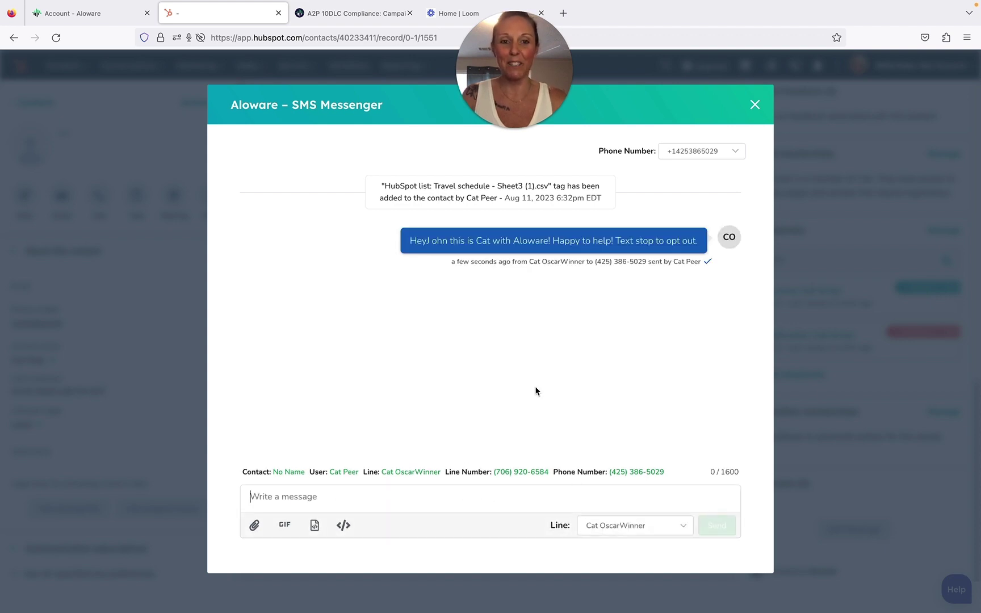
click(755, 105)
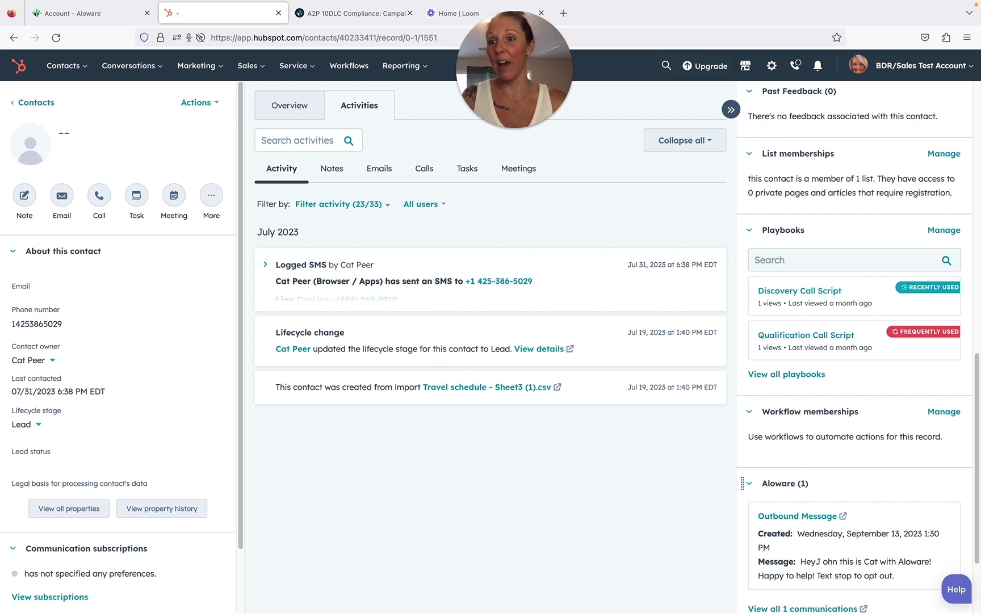
Reload the contact record and expand the September Logged SMS activity card
click(60, 42)
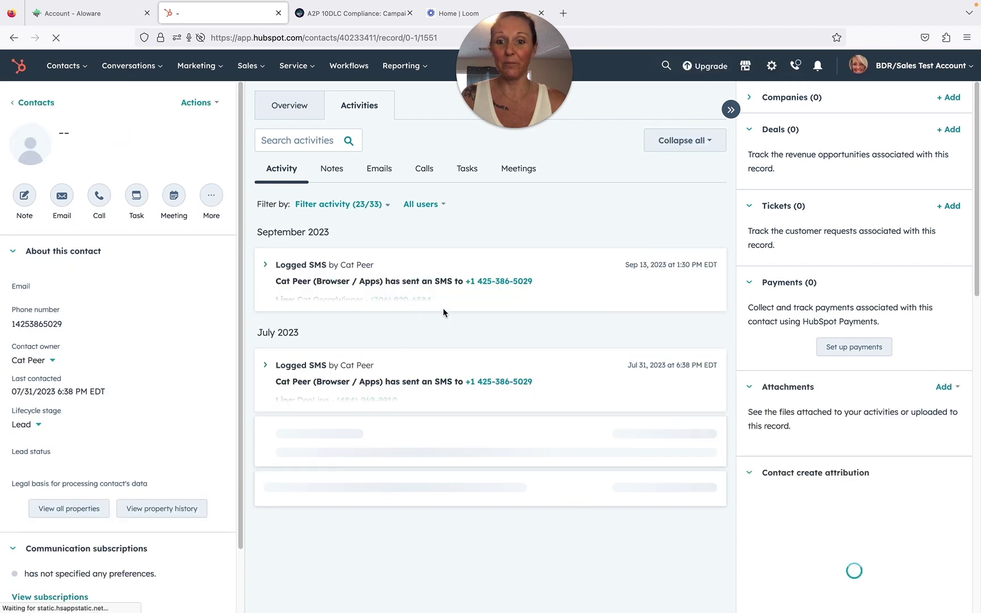
click(551, 294)
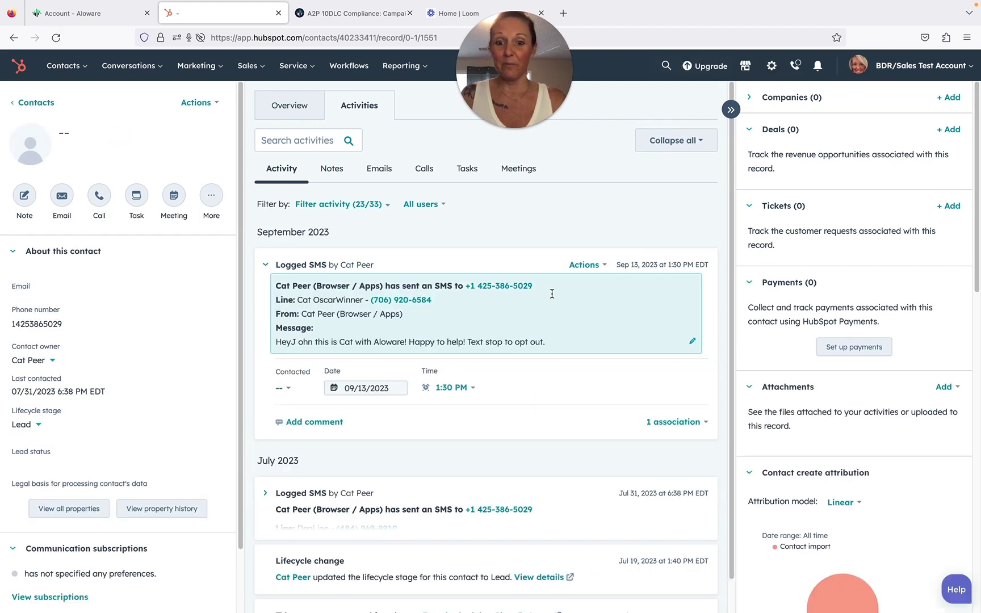